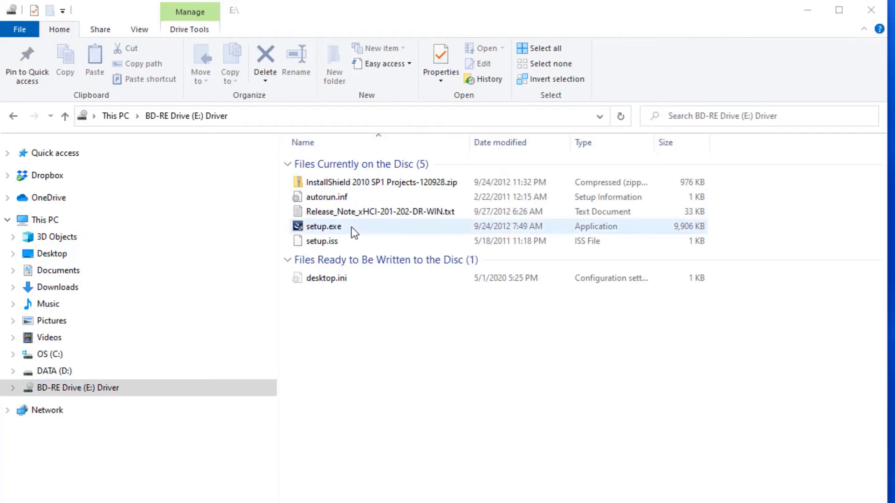
- Run setup.exe from the driver disc to launch the Renesas InstallShield Wizard
{"action": "left_click", "coordinate": [364, 212]}
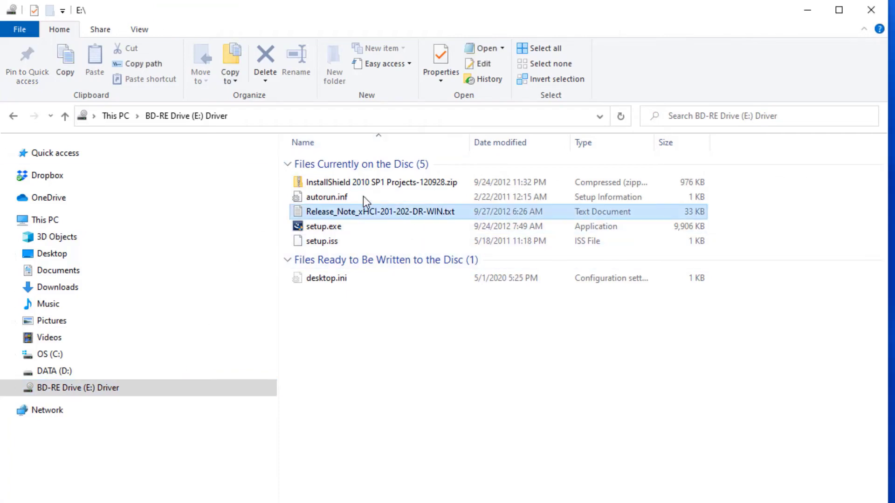
{"action": "left_click", "coordinate": [338, 228]}
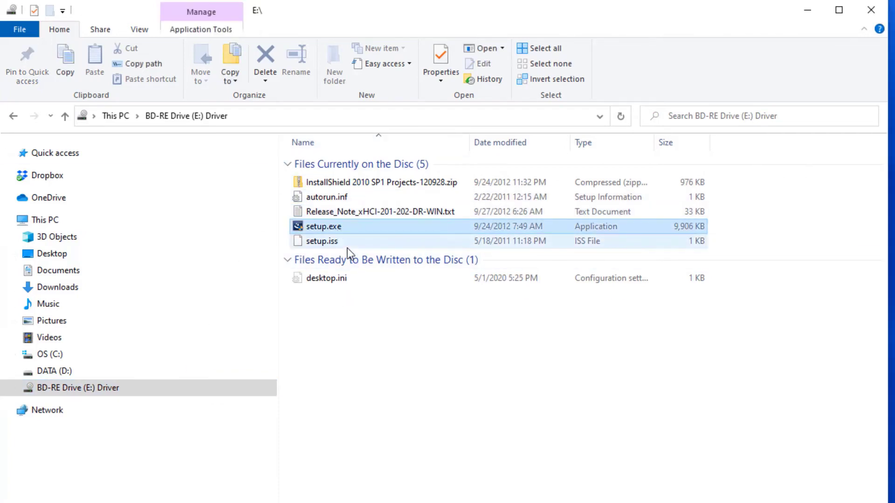
{"action": "right_click", "coordinate": [324, 233]}
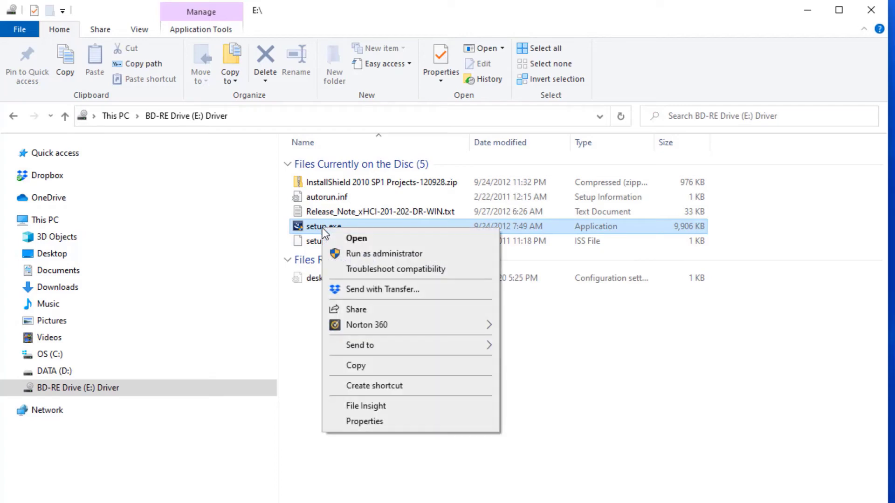
{"action": "left_click", "coordinate": [372, 241]}
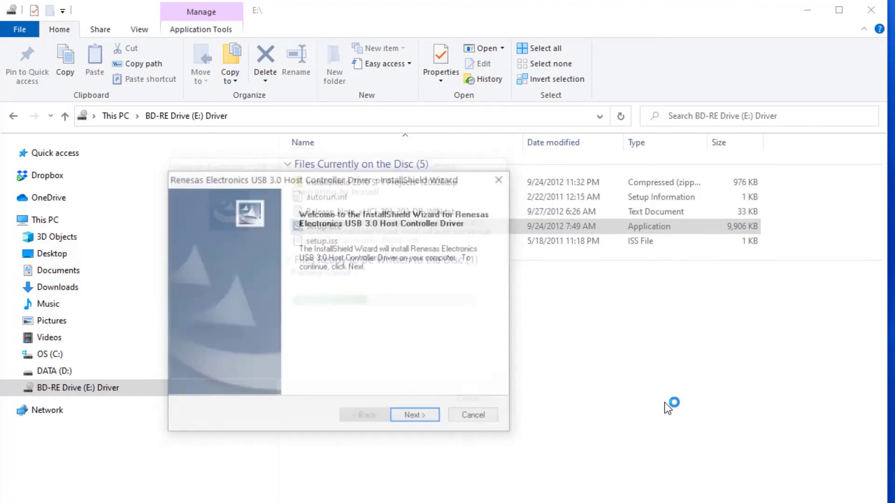
- Accept the Renesas license agreement and install the USB 3.0 Host Controller Driver
{"action": "left_click", "coordinate": [410, 419]}
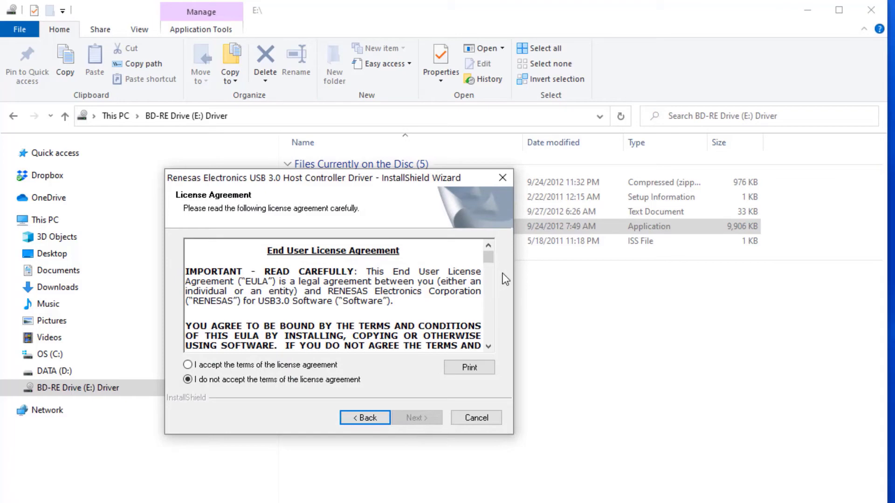
{"action": "left_click_drag", "start_coordinate": [486, 259], "coordinate": [488, 344]}
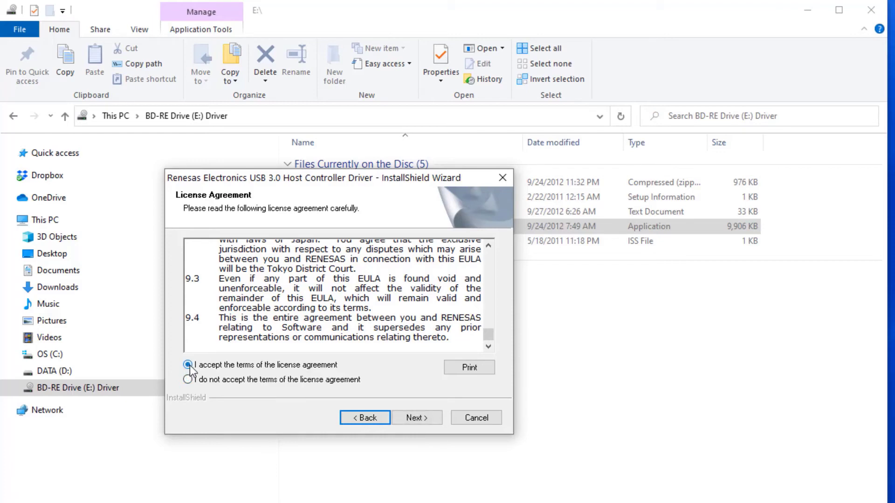
{"action": "left_click", "coordinate": [417, 418]}
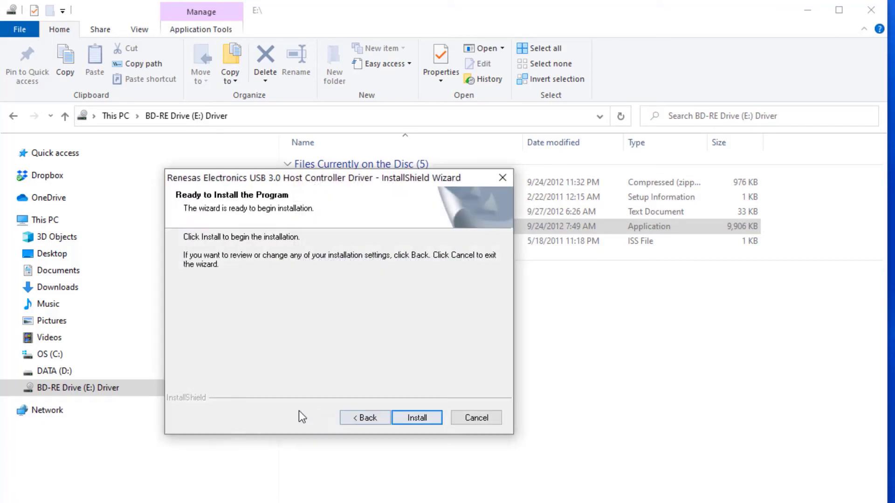
{"action": "left_click", "coordinate": [421, 419]}
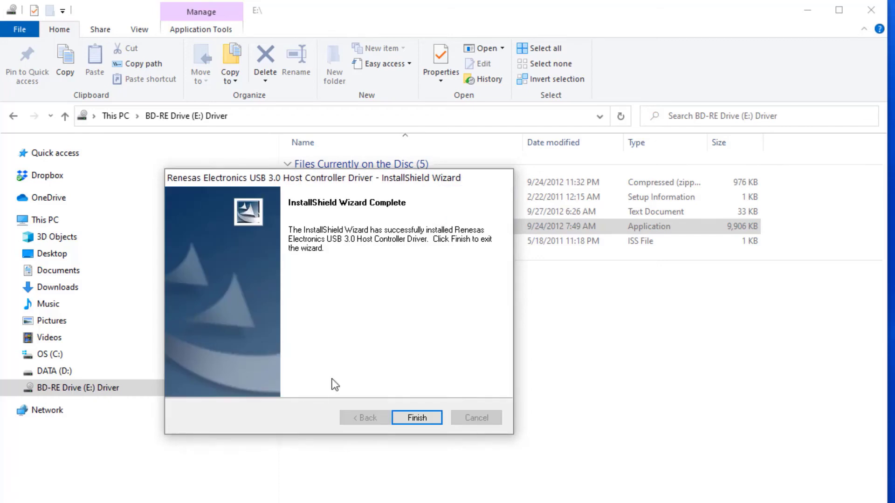
- Finish the installer and launch Device Manager from the Start button's menu
{"action": "left_click", "coordinate": [415, 420]}
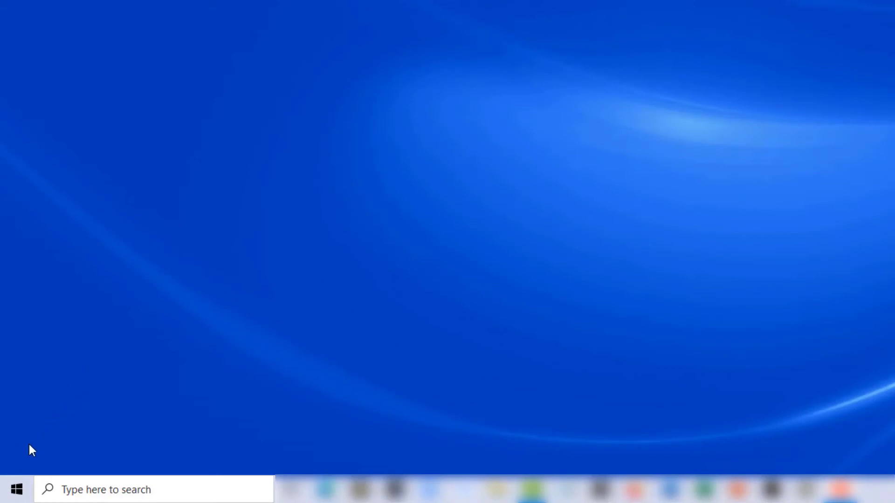
{"action": "right_click", "coordinate": [18, 495]}
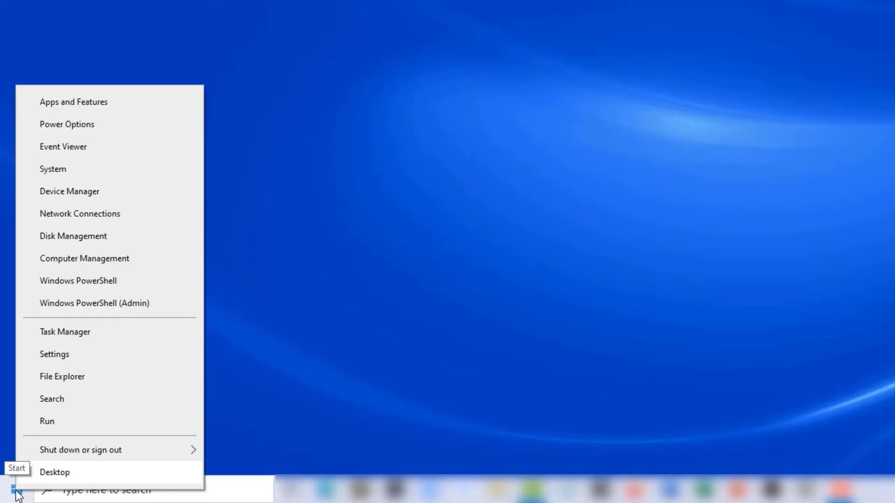
{"action": "left_click", "coordinate": [45, 193]}
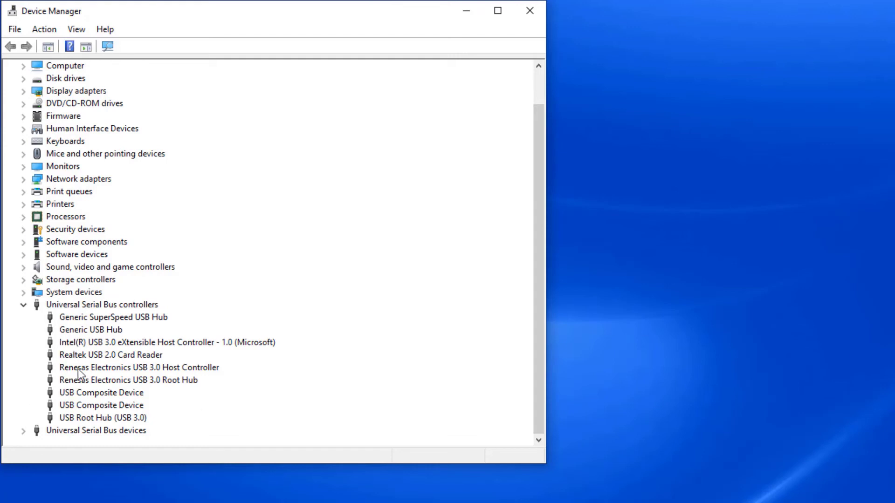
- Show the Renesas USB 3.0 Root Hub's driver: version 3.0.23.0, dated 8/21/2012
{"action": "left_click", "coordinate": [109, 369]}
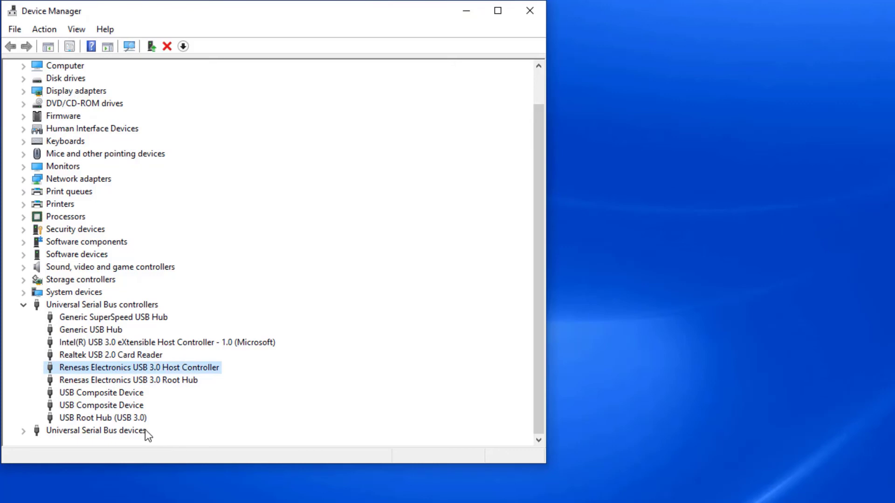
{"action": "left_click", "coordinate": [103, 382]}
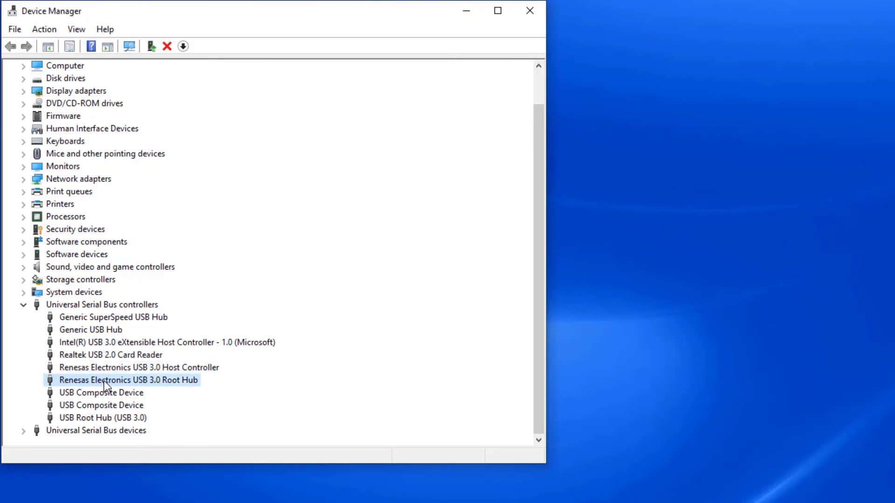
{"action": "right_click", "coordinate": [105, 385]}
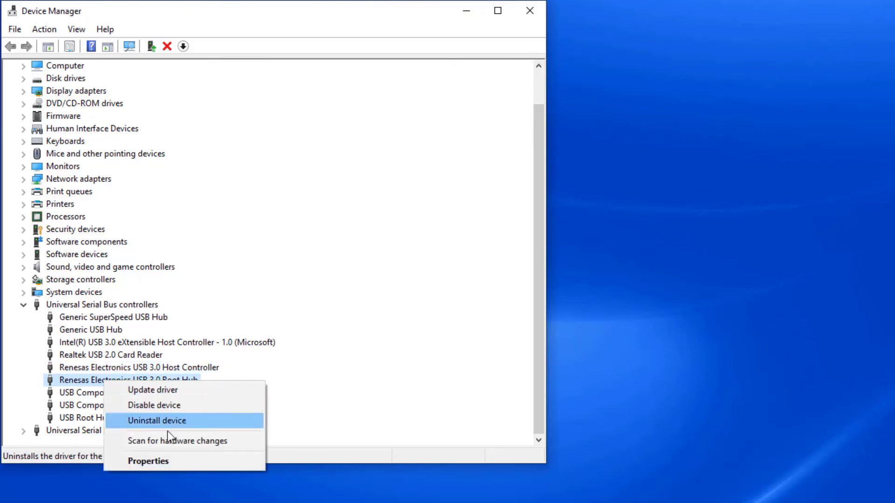
{"action": "left_click", "coordinate": [165, 462]}
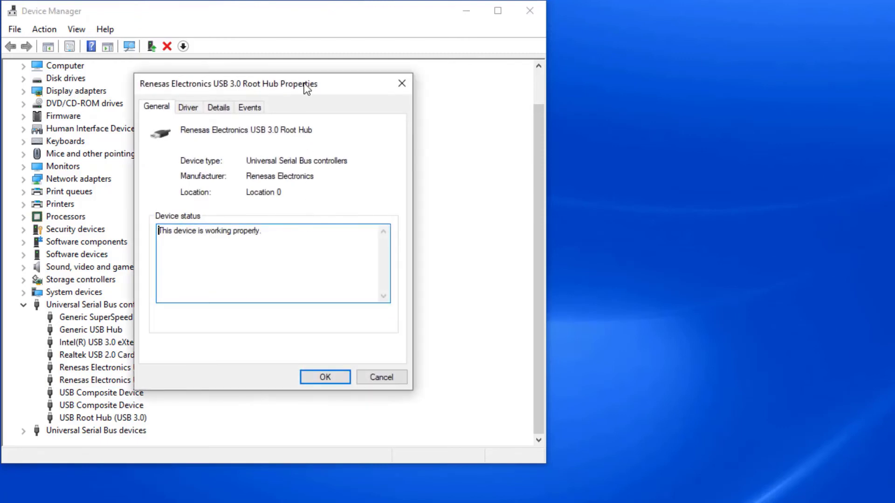
{"action": "left_click_drag", "start_coordinate": [310, 86], "coordinate": [289, 132]}
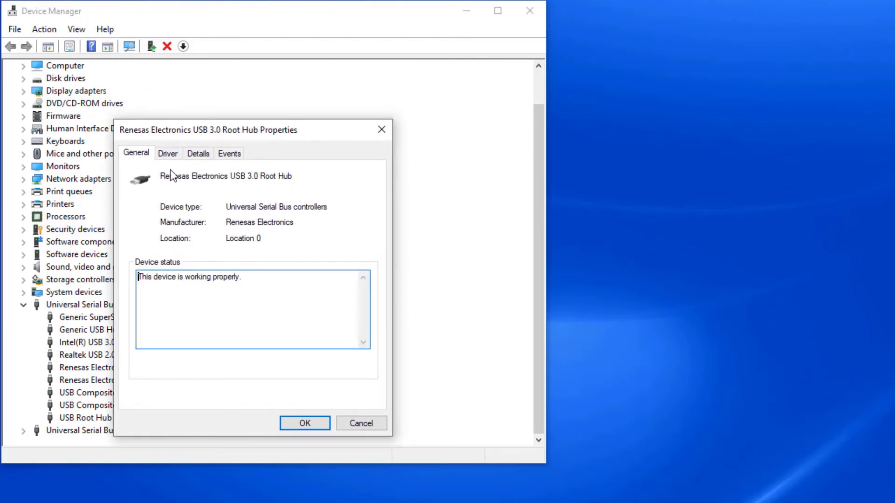
{"action": "left_click", "coordinate": [168, 154]}
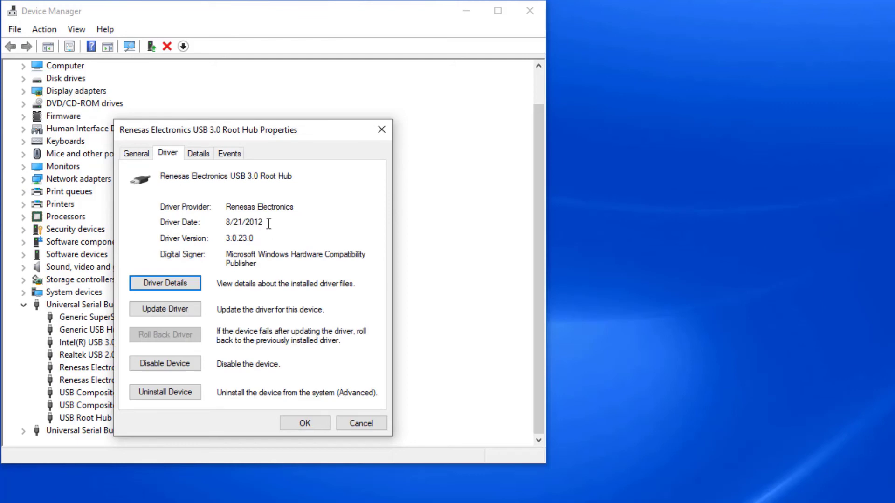
- Search automatically for a newer Root Hub driver; the best one is already installed
{"action": "left_click", "coordinate": [176, 313]}
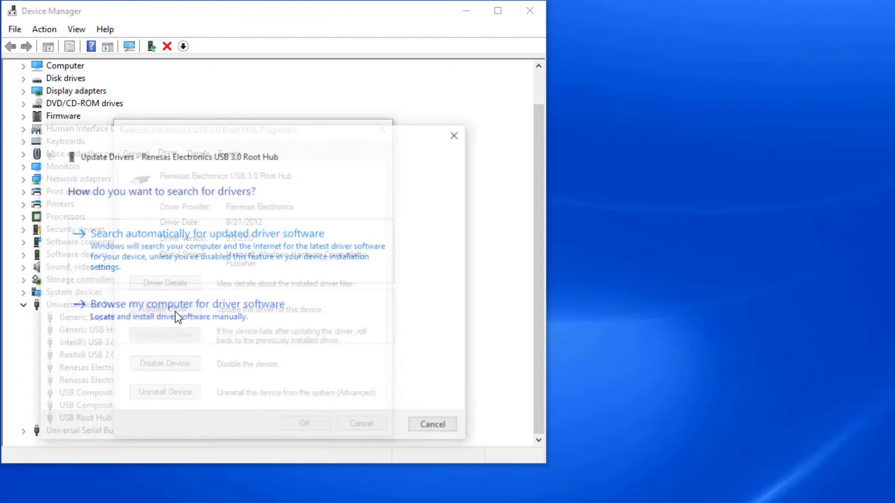
{"action": "left_click", "coordinate": [210, 249]}
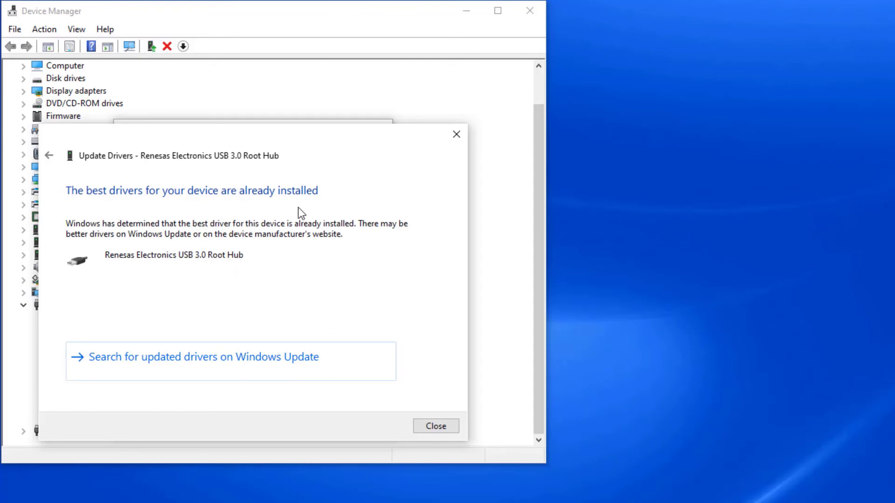
{"action": "left_click", "coordinate": [433, 426]}
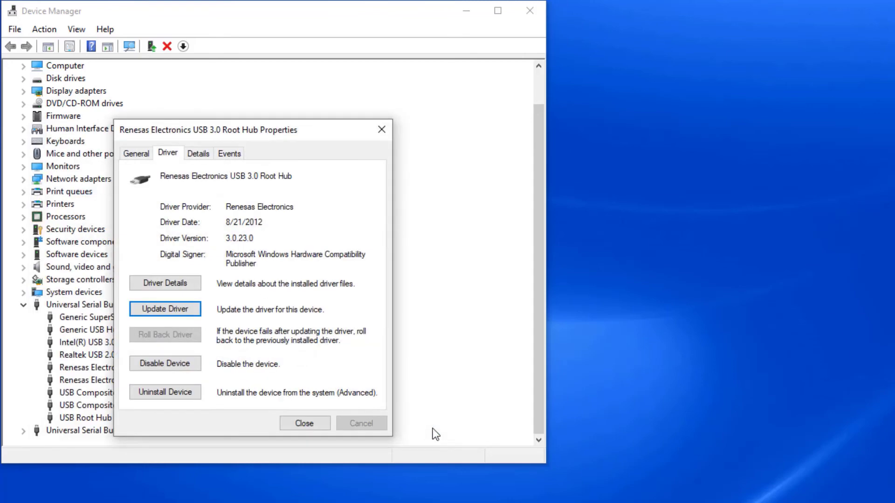
- Close the Root Hub properties and show the Renesas USB 3.0 Host Controller's driver information
{"action": "left_click", "coordinate": [301, 425]}
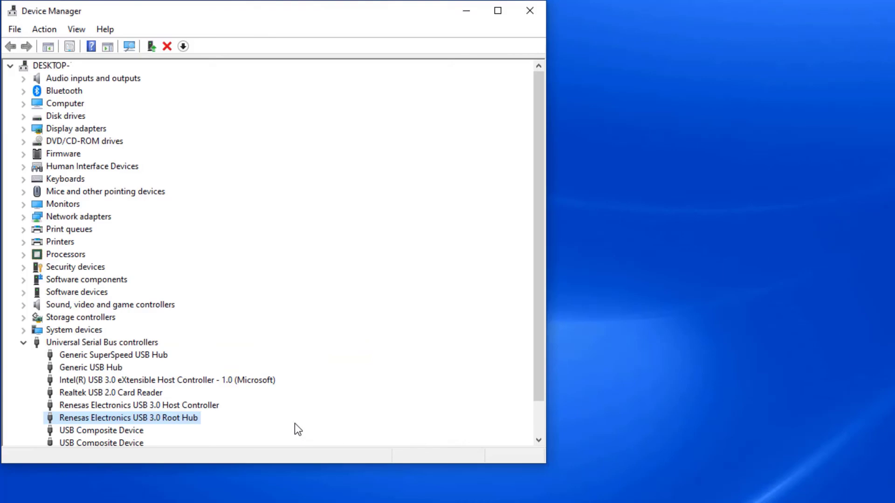
{"action": "left_click", "coordinate": [141, 407]}
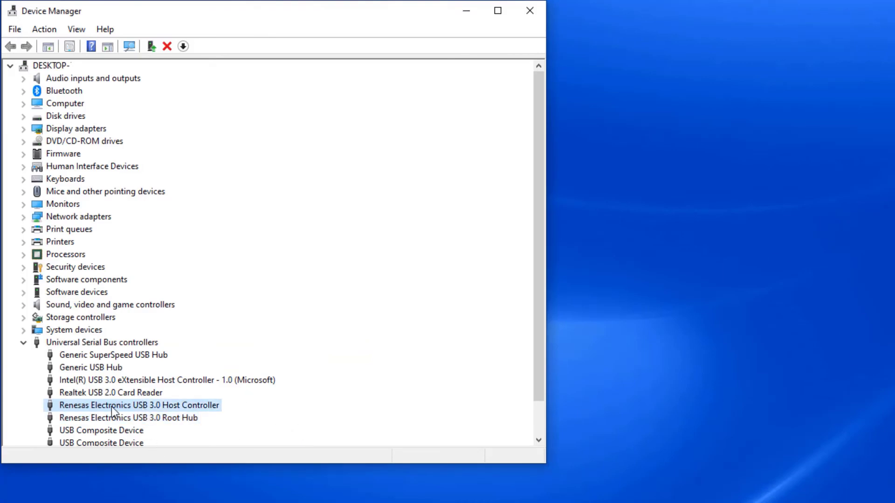
{"action": "right_click", "coordinate": [111, 366]}
{"action": "left_click", "coordinate": [153, 449]}
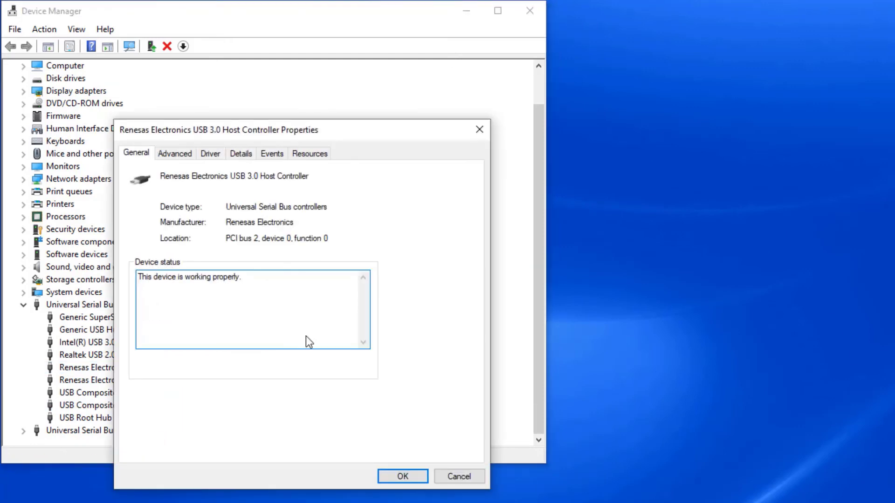
{"action": "left_click_drag", "start_coordinate": [245, 142], "coordinate": [233, 69]}
{"action": "left_click", "coordinate": [197, 83]}
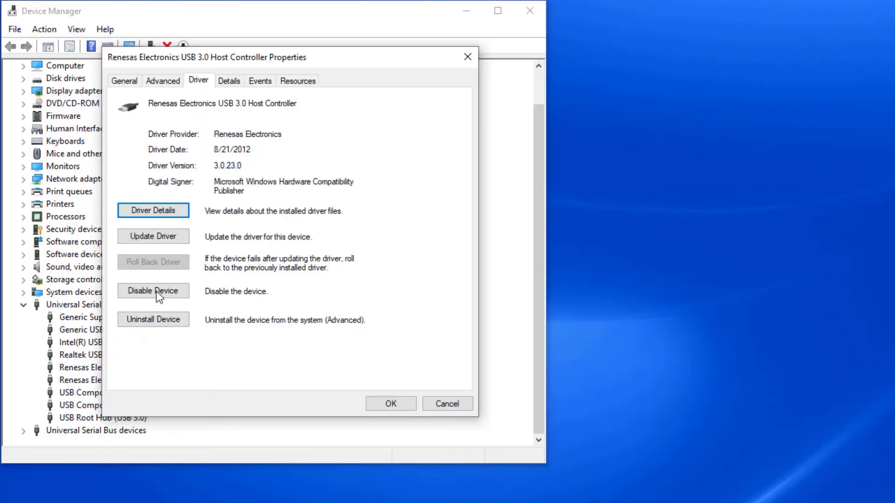
- Update the Host Controller automatically to Microsoft's xHCI driver, version 10.0.18362.900
{"action": "left_click", "coordinate": [147, 241]}
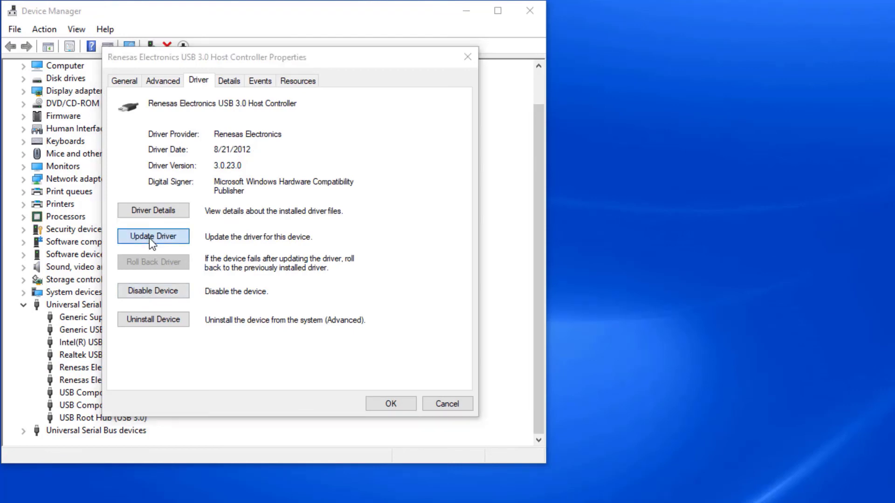
{"action": "left_click", "coordinate": [217, 195]}
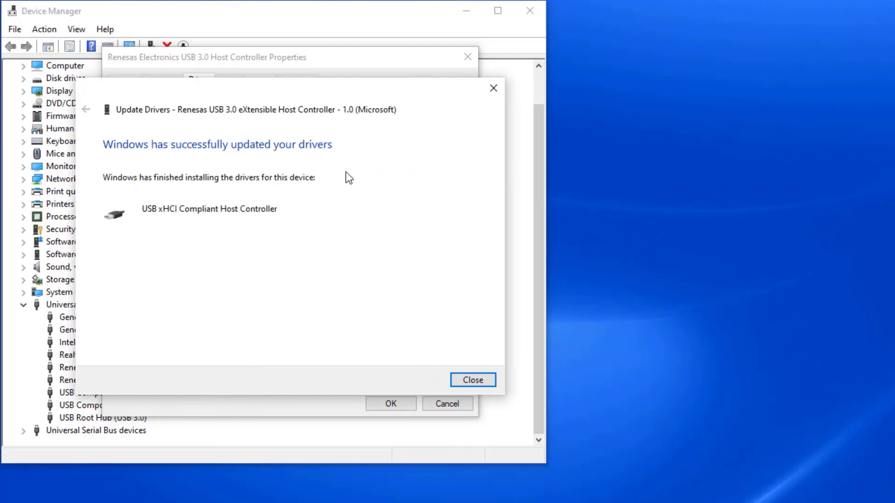
{"action": "left_click", "coordinate": [467, 380]}
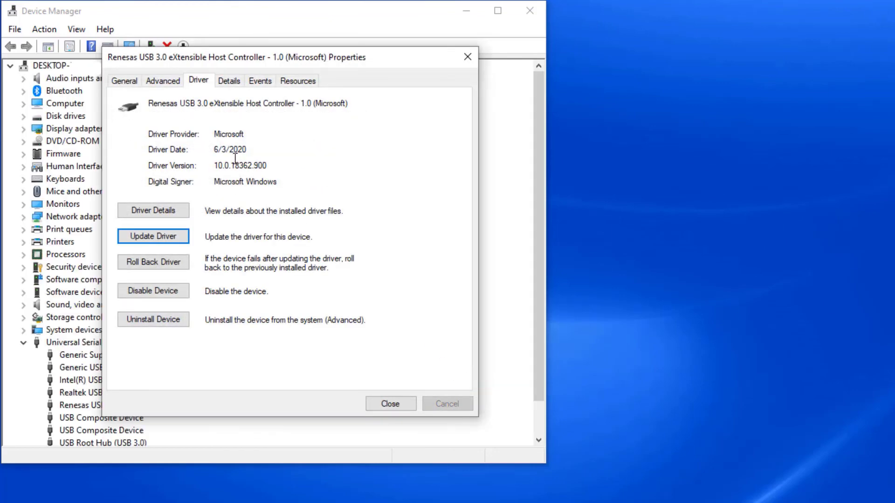
- Close the updated controller's properties and expand Universal Serial Bus controllers
{"action": "key", "text": "shift+Tab"}
{"action": "left_click", "coordinate": [382, 402]}
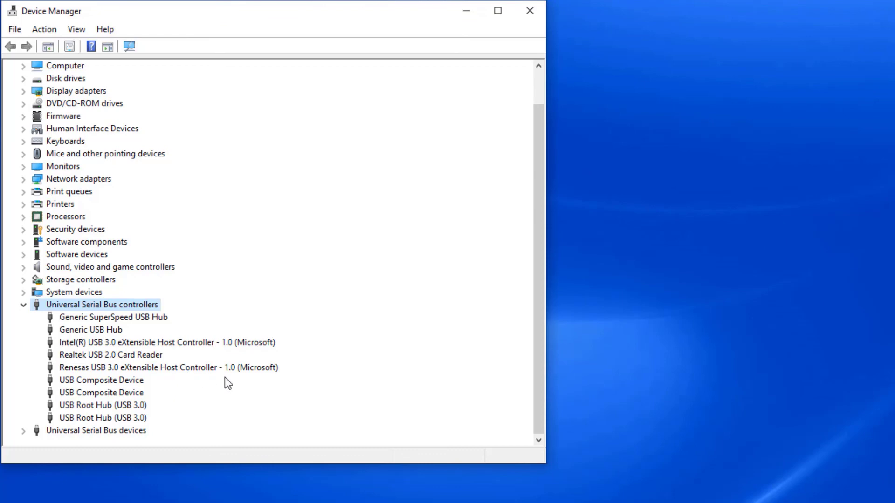
{"action": "left_click", "coordinate": [202, 410]}
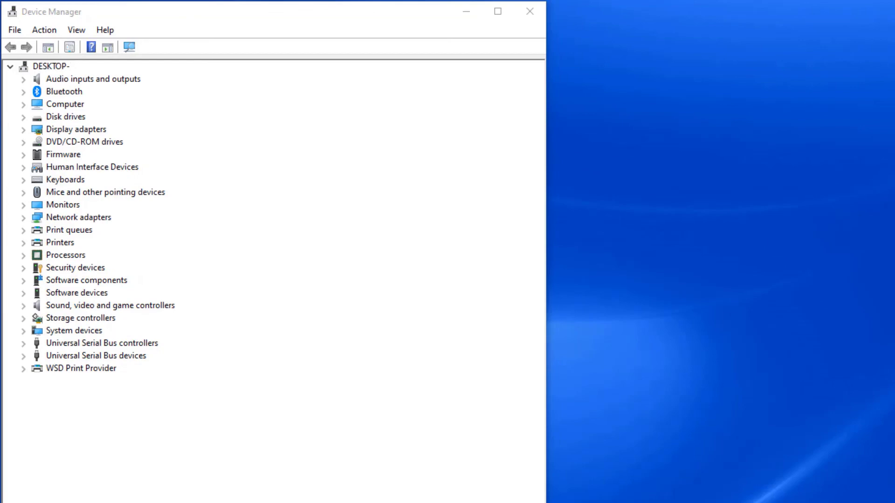
{"action": "left_click", "coordinate": [23, 345]}
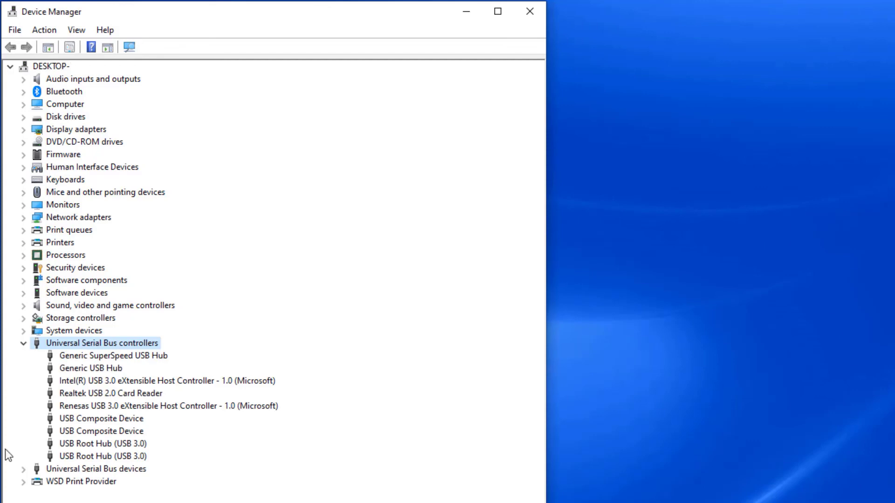
- Check the renamed eXtensible Host Controller's driver is 10.0.18362.900, then close its properties
{"action": "left_click", "coordinate": [125, 405]}
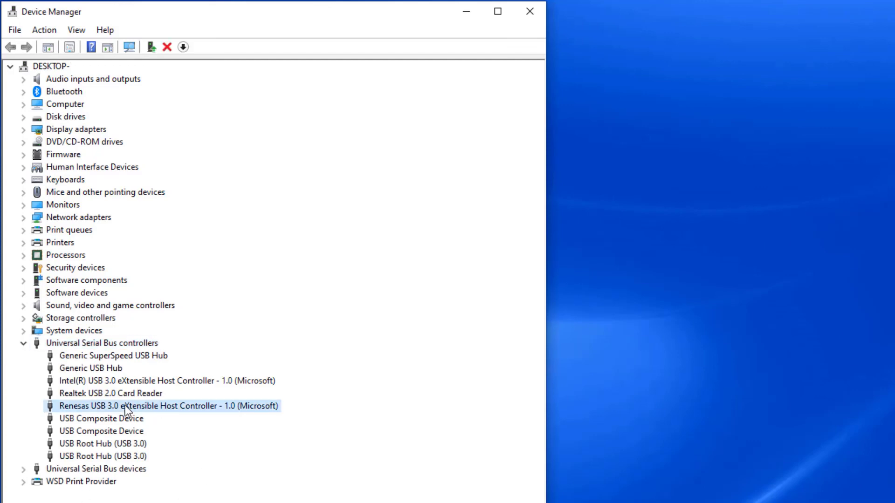
{"action": "right_click", "coordinate": [125, 405]}
{"action": "left_click", "coordinate": [179, 487]}
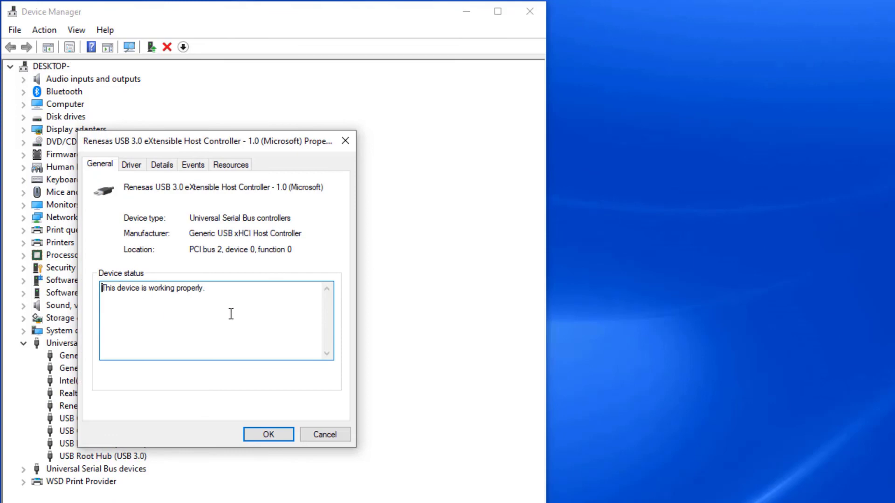
{"action": "left_click", "coordinate": [131, 164]}
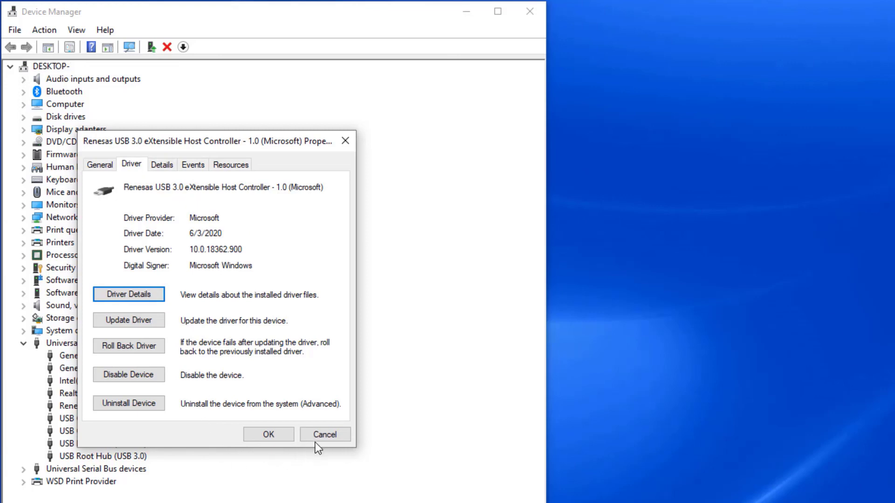
{"action": "left_click", "coordinate": [286, 434]}
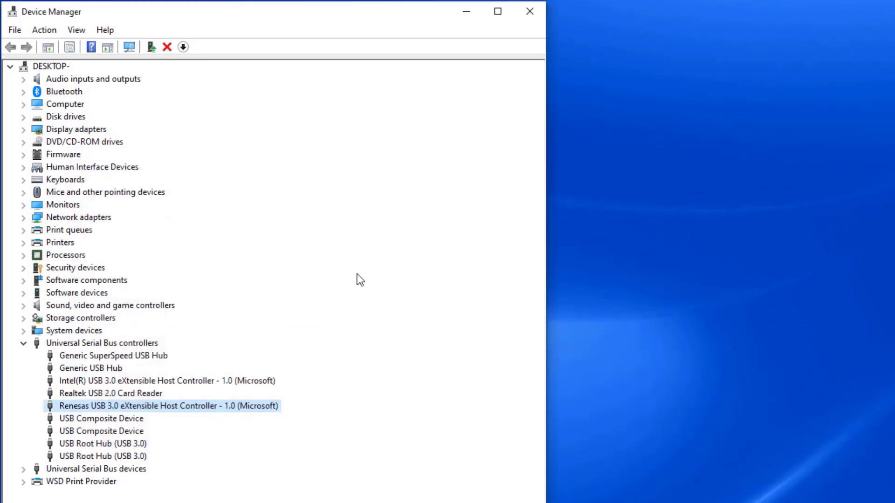